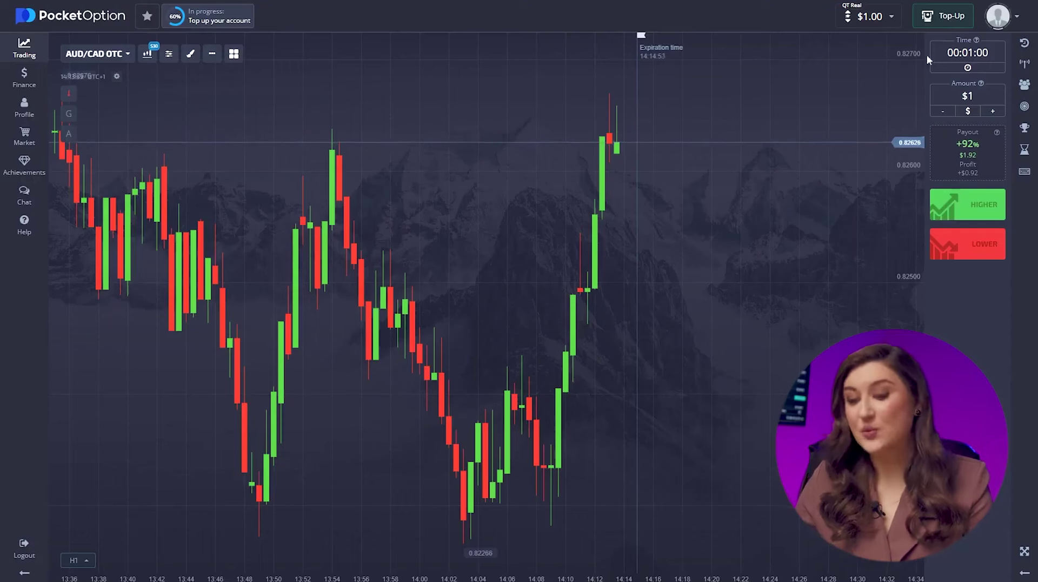
Star AUD/CAD OTC and AUD/CHF OTC in the asset list, then show the AUD/CHF OTC chart
left_click(147, 54)
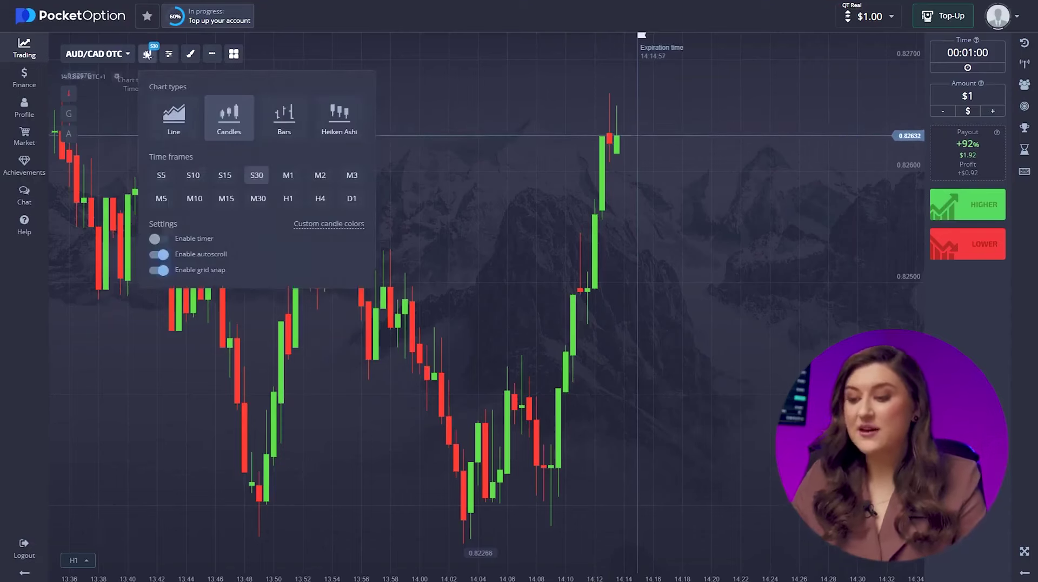
left_click(528, 322)
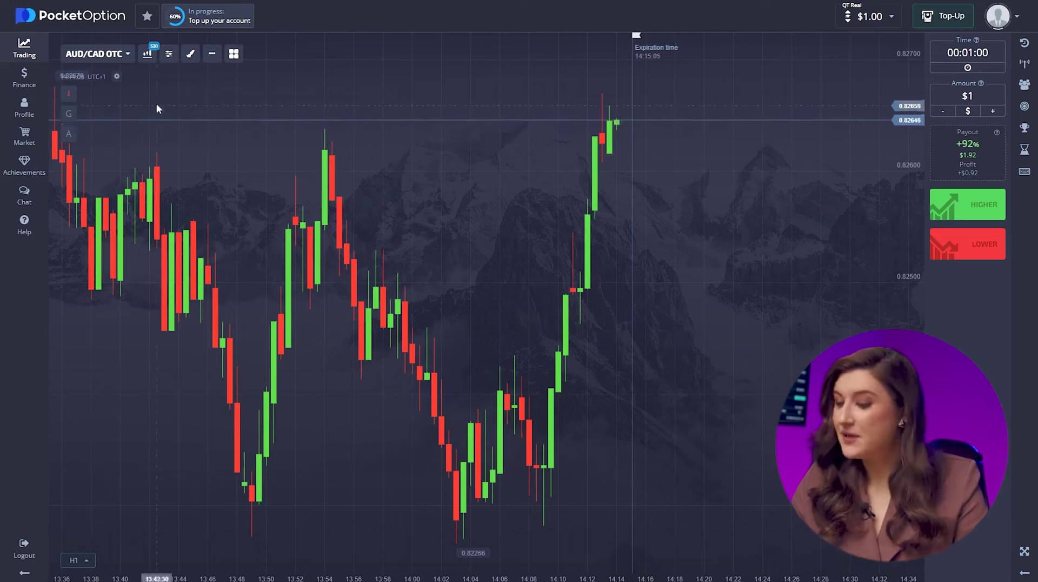
left_click(95, 54)
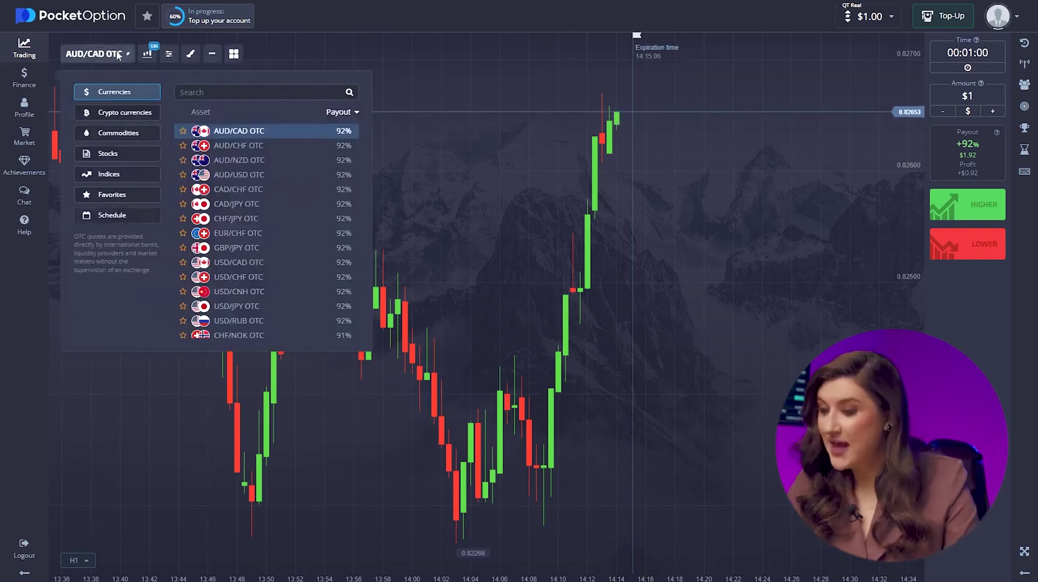
left_click(183, 131)
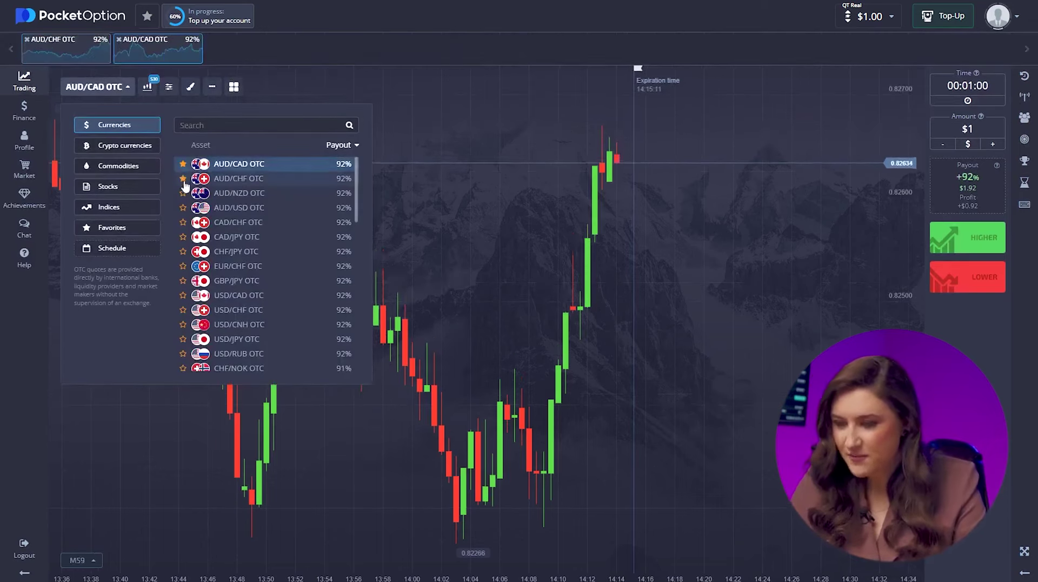
left_click(75, 45)
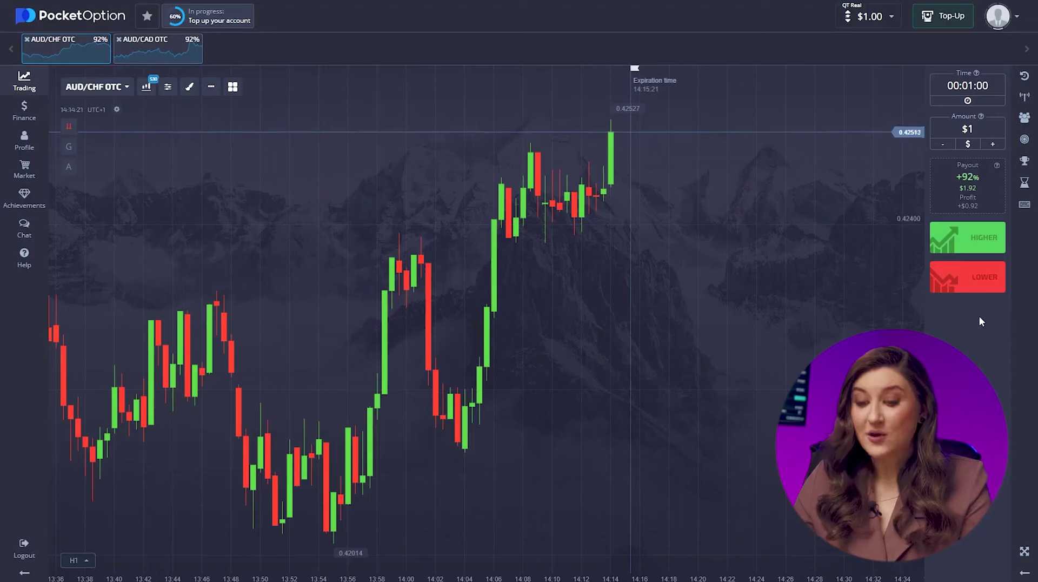
Add Aroon and Stochastic Oscillator from the Indicators list to the AUD/CHF OTC chart
left_click(169, 87)
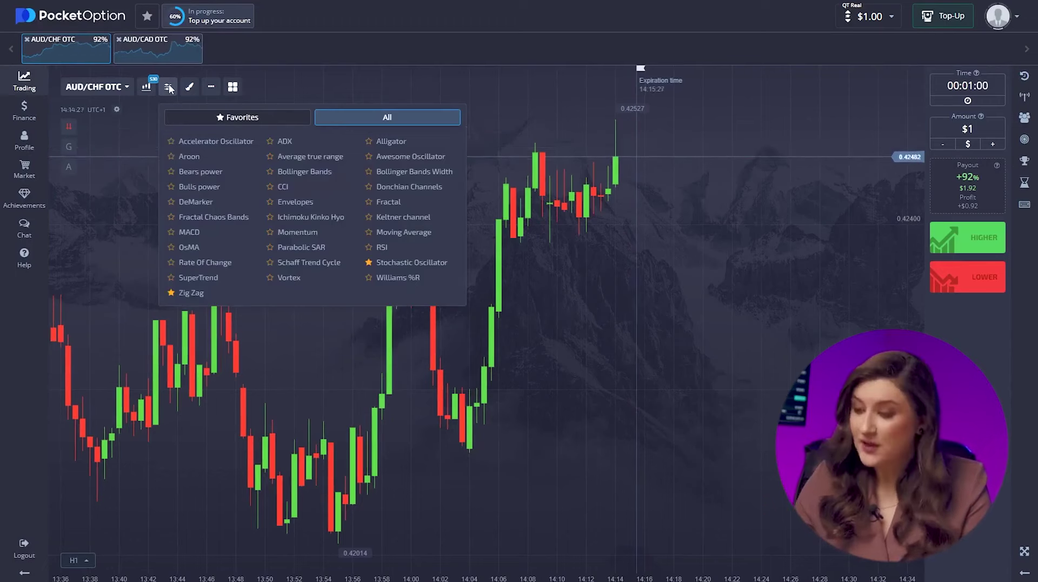
left_click(189, 156)
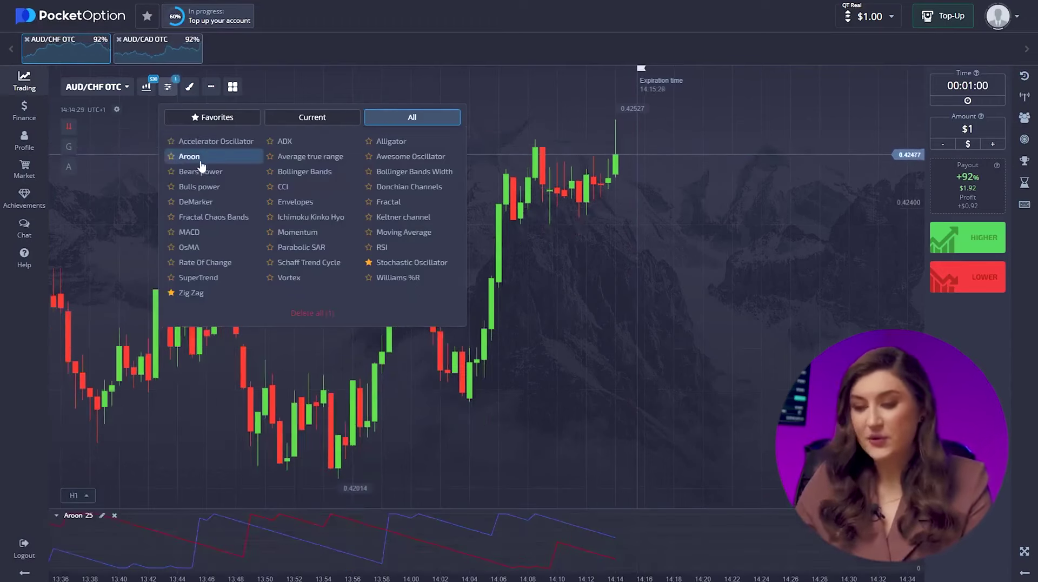
left_click(413, 263)
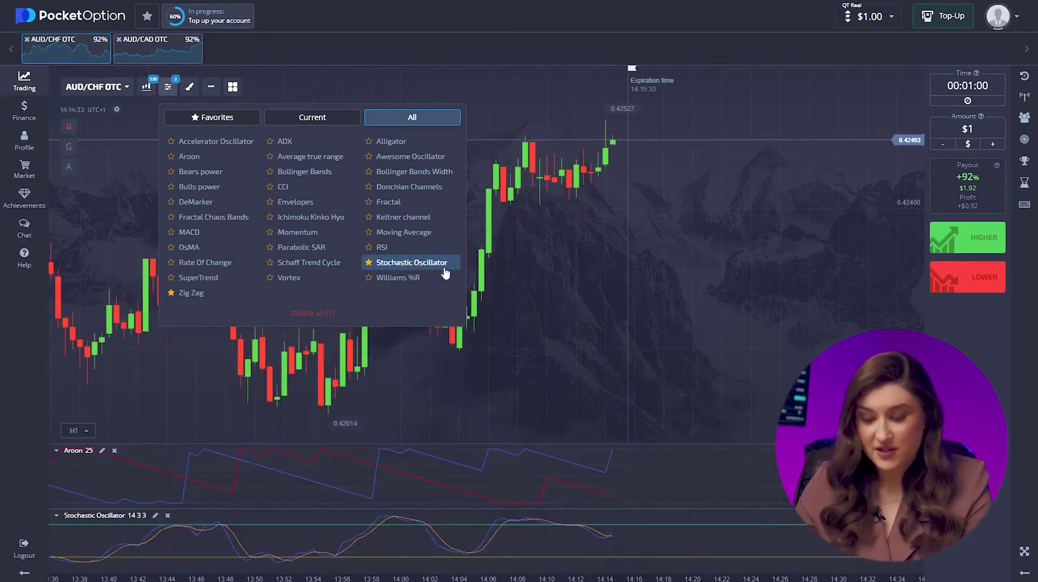
left_click(989, 337)
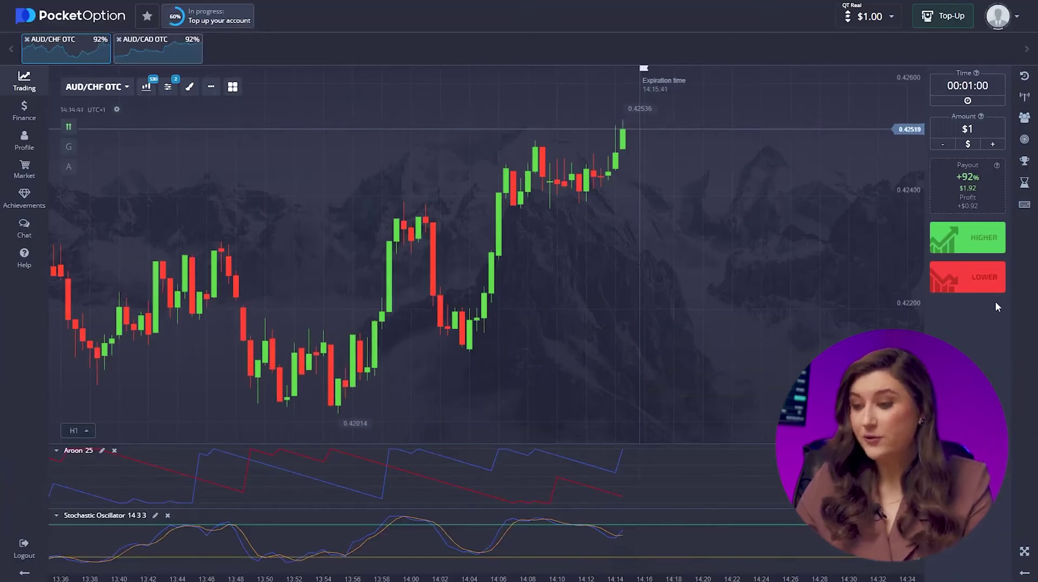
Place a $1, 00:01:00 LOWER trade on AUD/CHF OTC
left_click(994, 286)
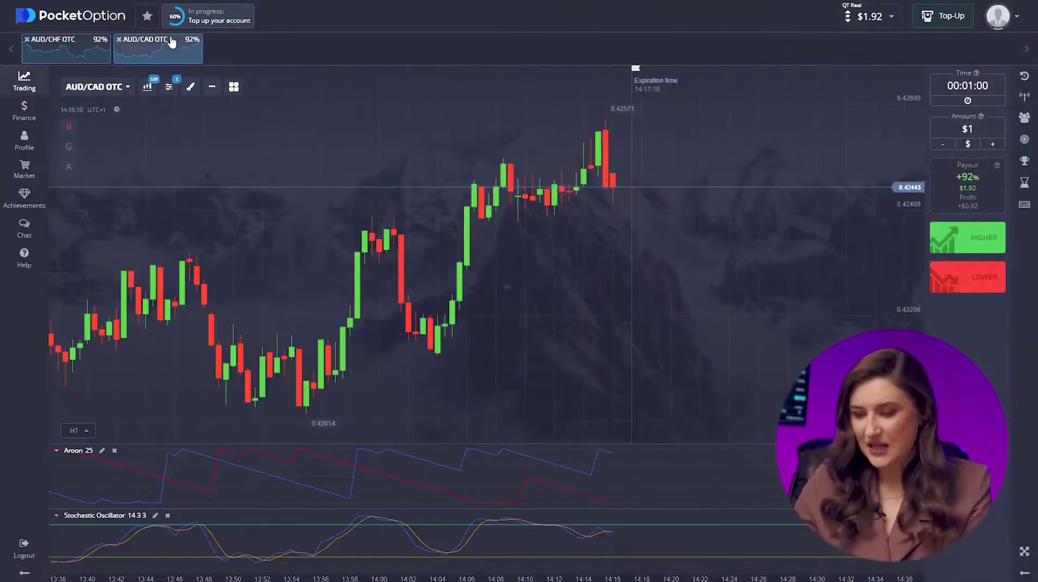
Show the AUD/CAD OTC chart using its favourites tile
left_click(171, 42)
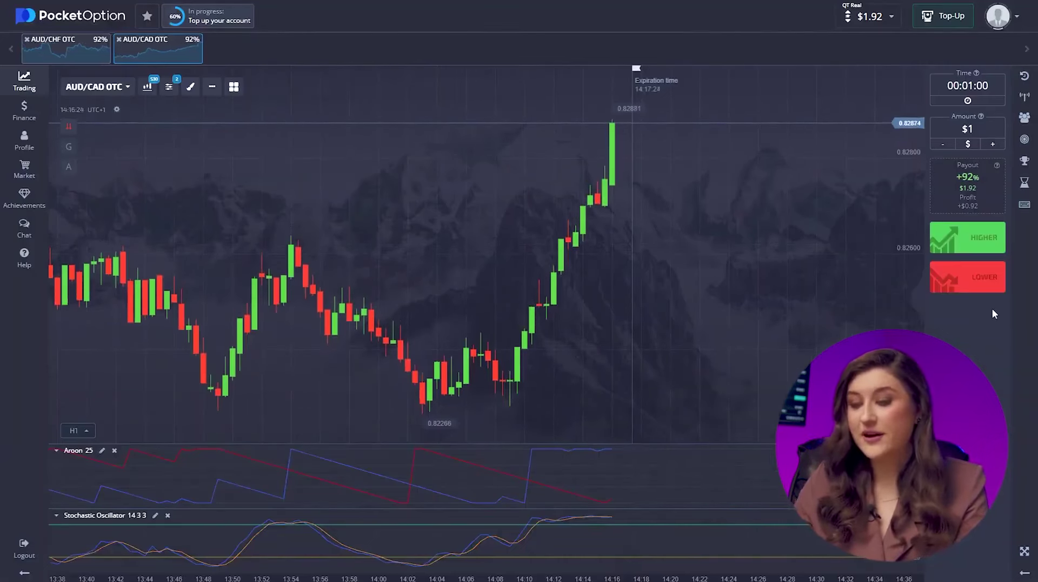
Bet $1 Higher on AUD/CAD OTC, then place a $2 trade on AUD/CHF OTC
left_click(967, 237)
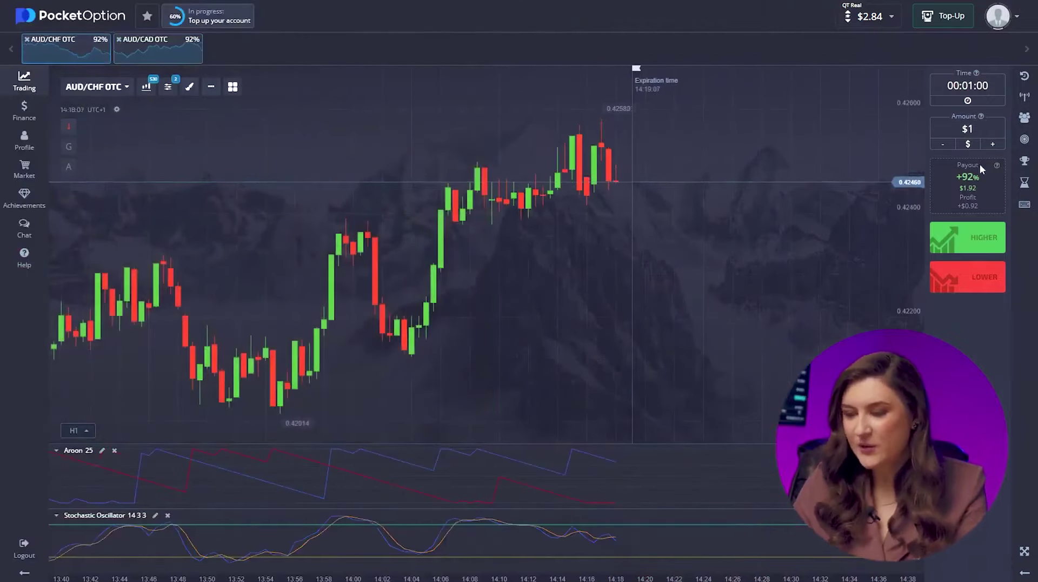
left_click(988, 131)
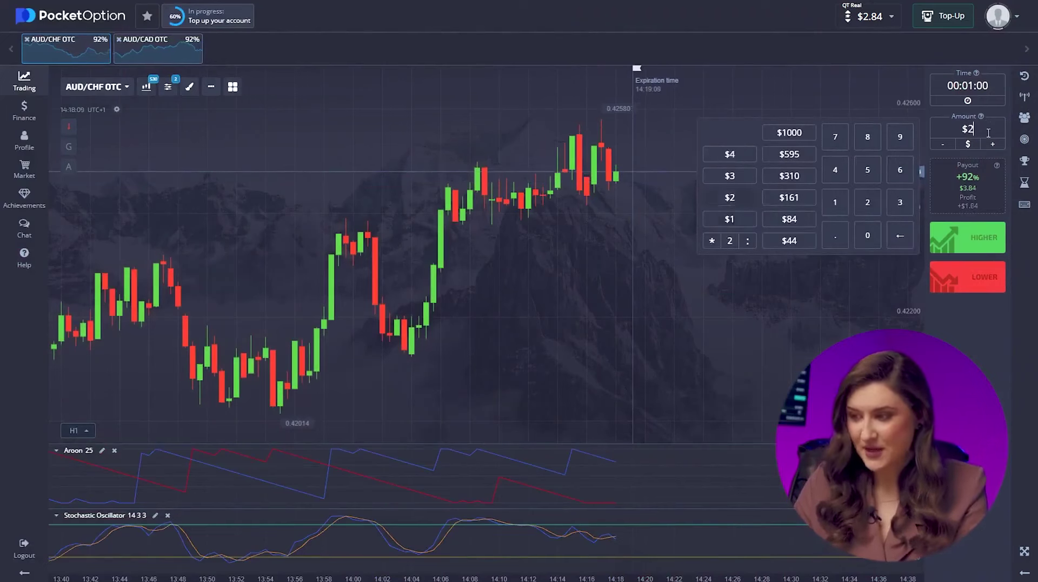
left_click(997, 329)
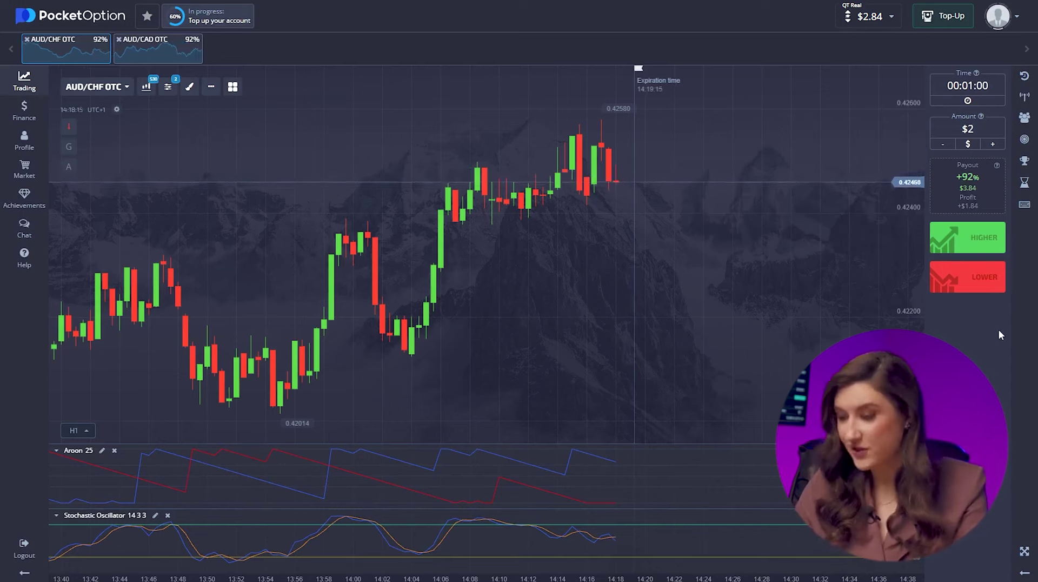
left_click(981, 238)
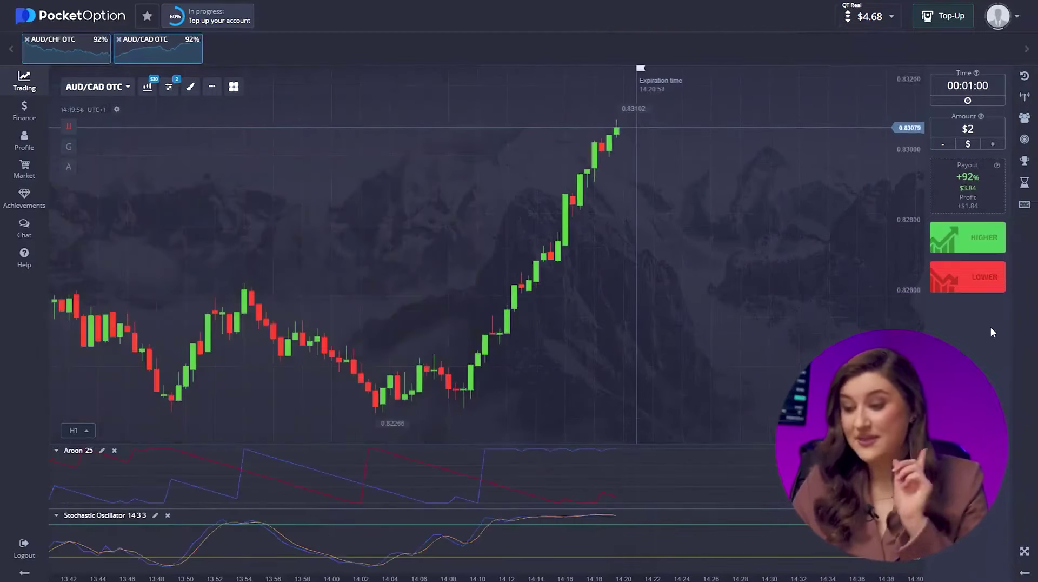
Set the trade amount to $4 and bet Higher on AUD/CAD OTC
left_click(980, 130)
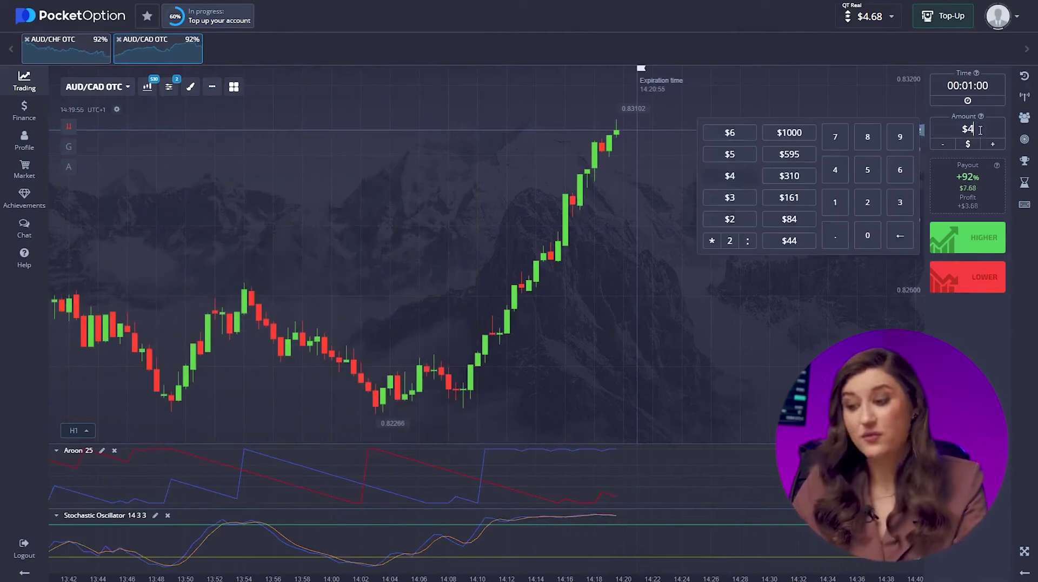
left_click(955, 341)
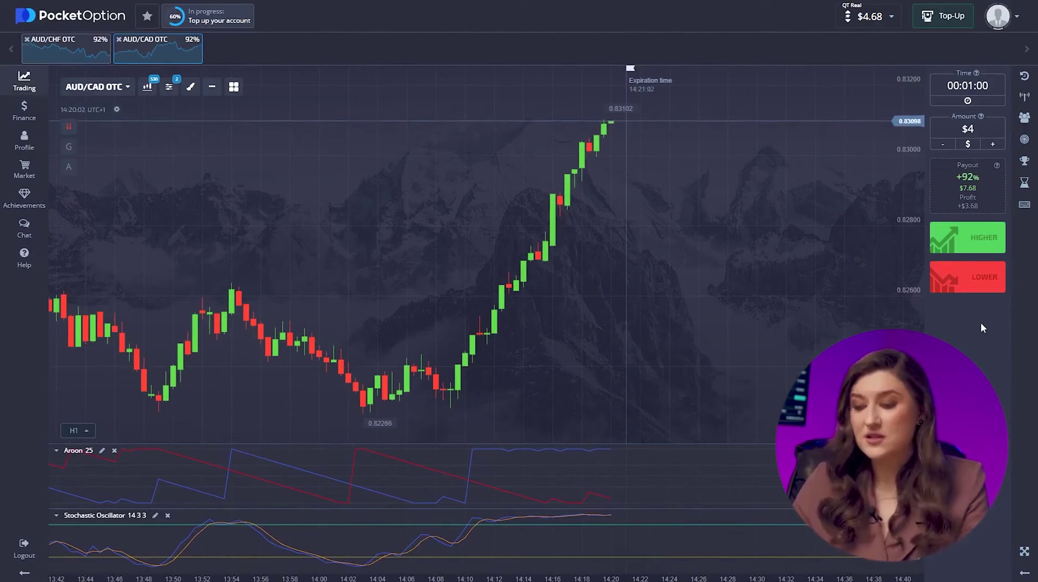
left_click(979, 240)
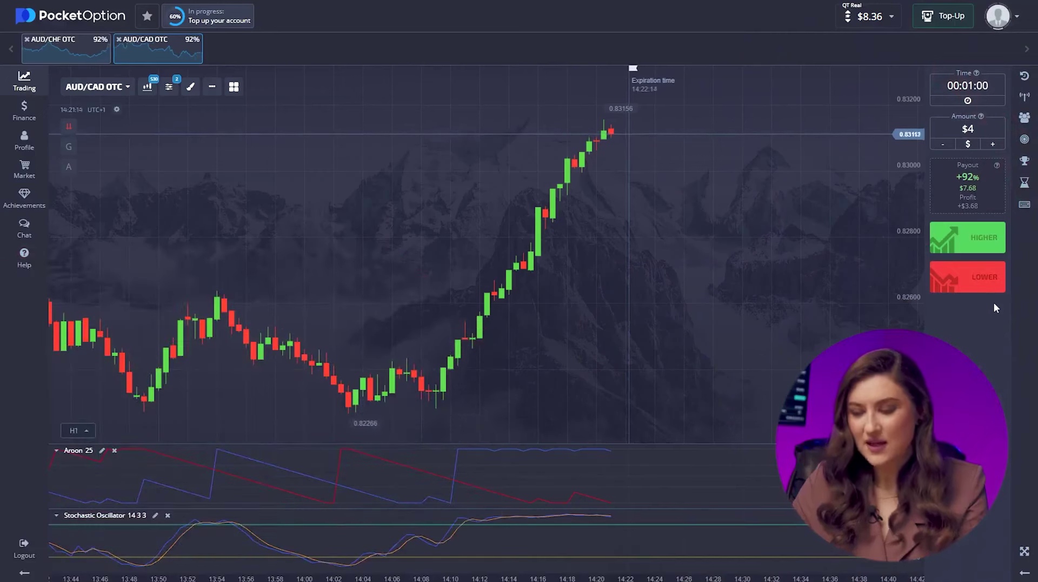
On the AUD/CHF OTC chart, change the amount to $8 and bet Lower
left_click(63, 56)
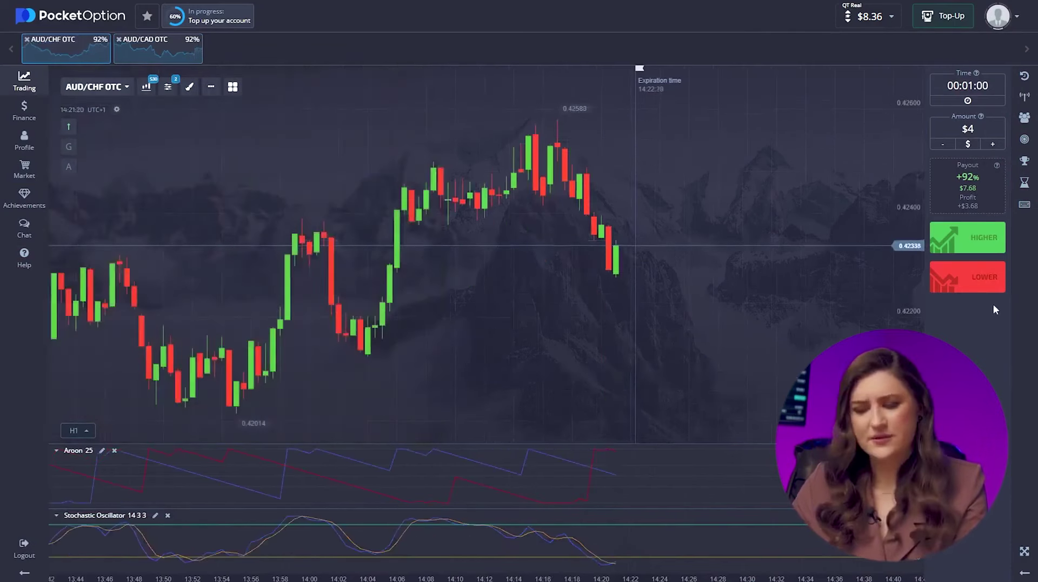
left_click(975, 127)
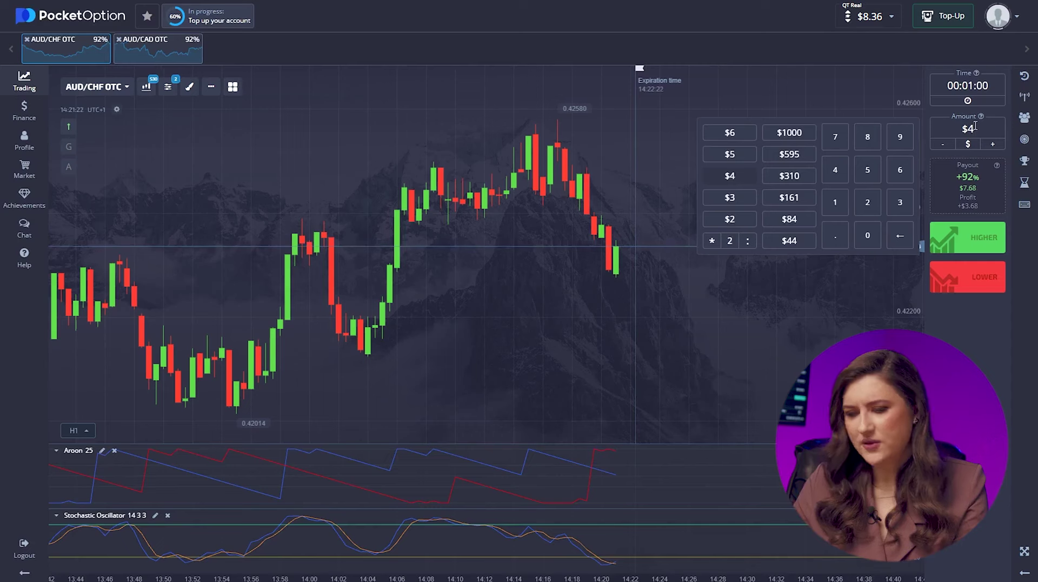
key("BackSpace")
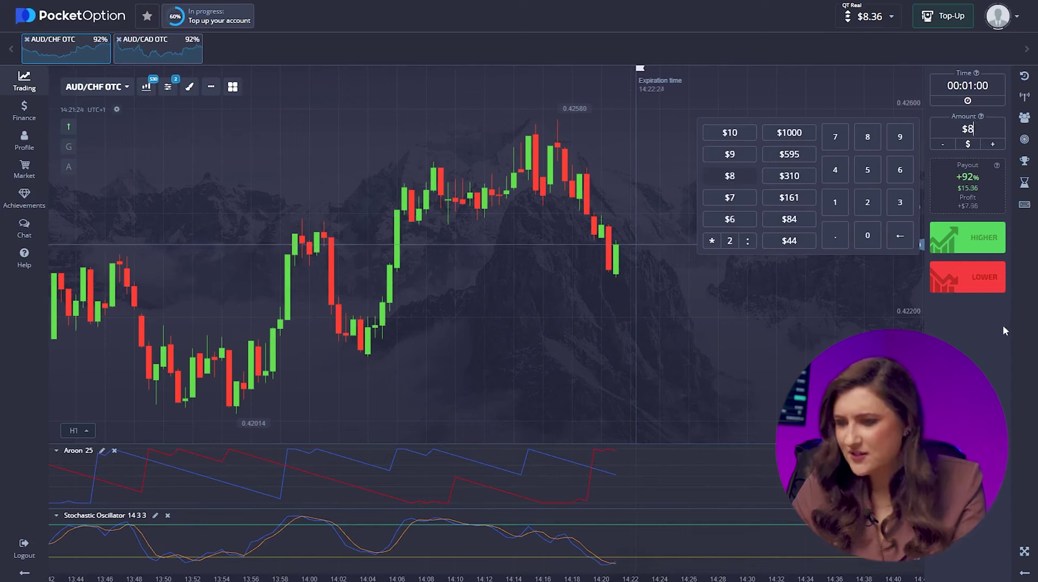
left_click(1003, 327)
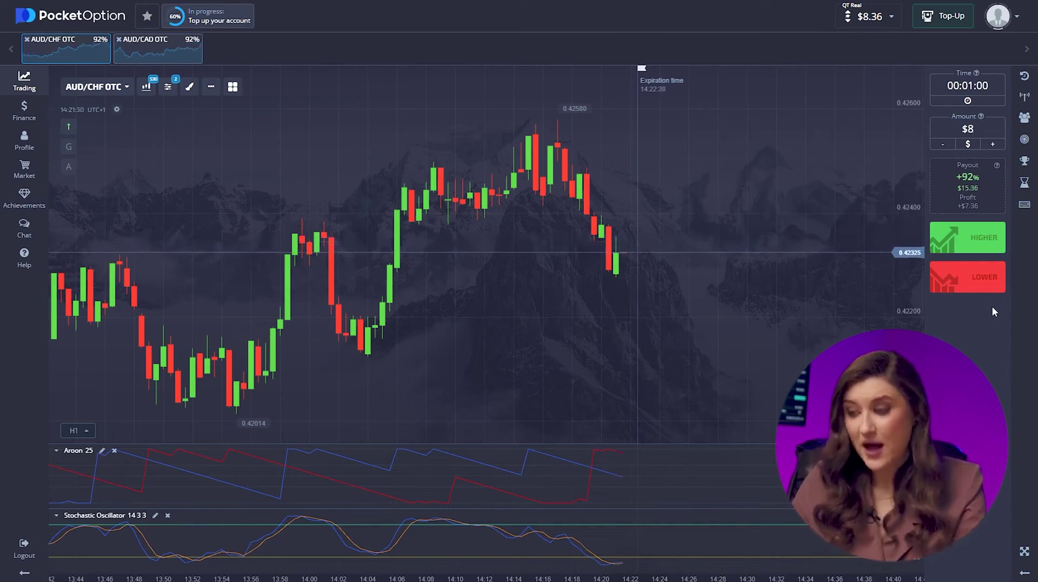
left_click(989, 282)
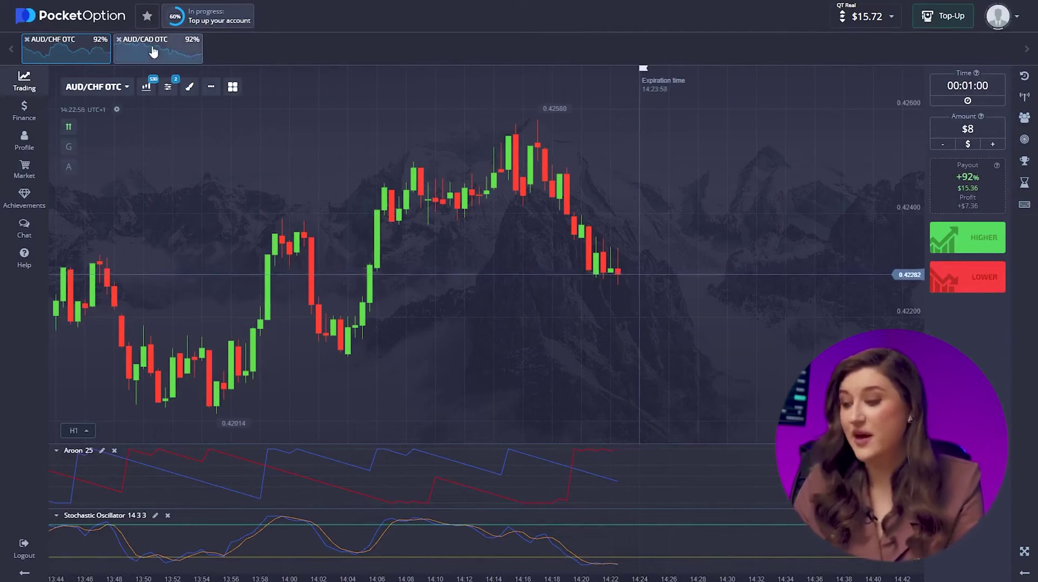
left_click(157, 49)
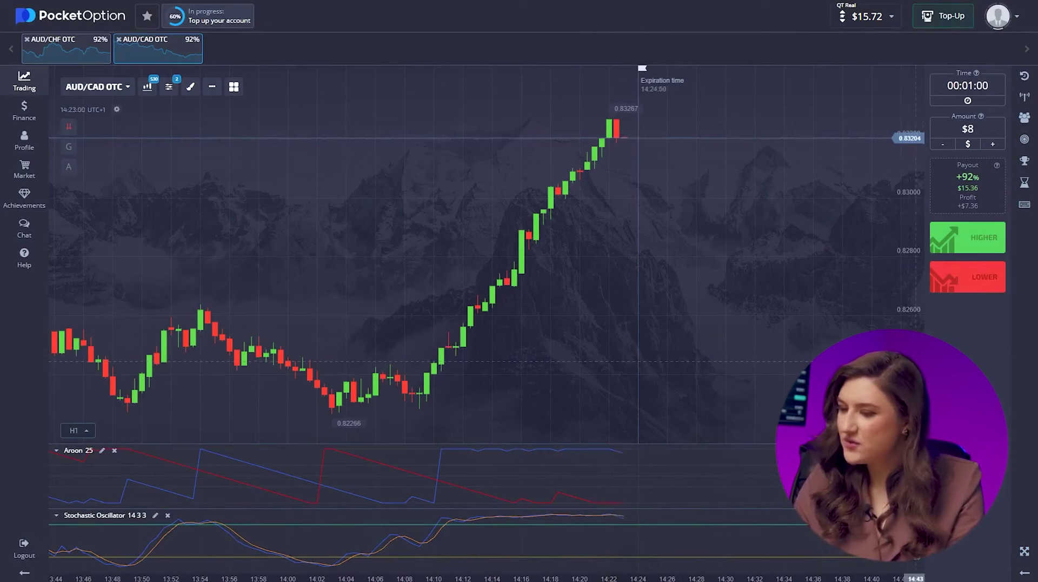
left_click(982, 128)
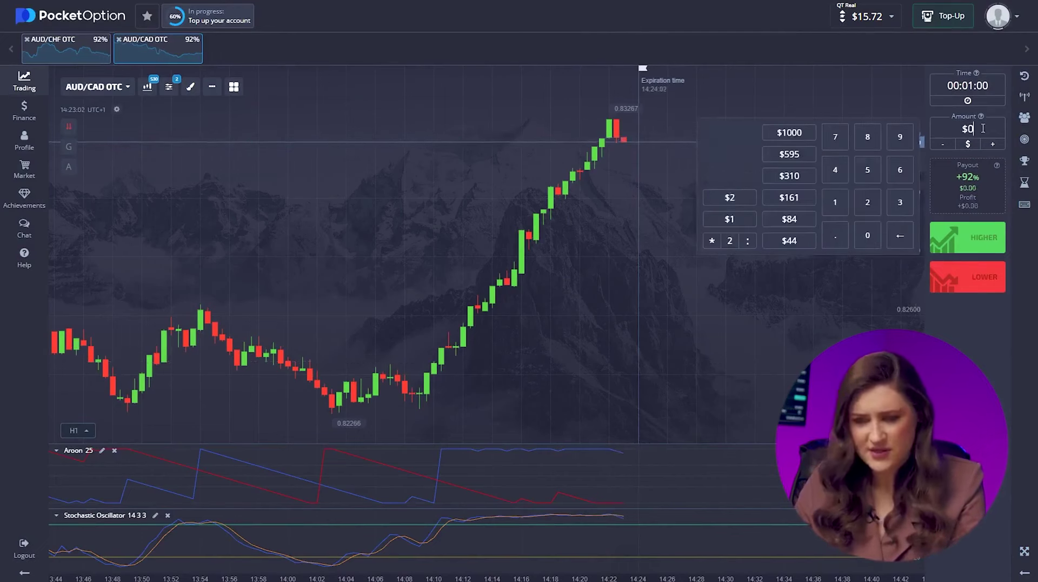
left_click(1028, 306)
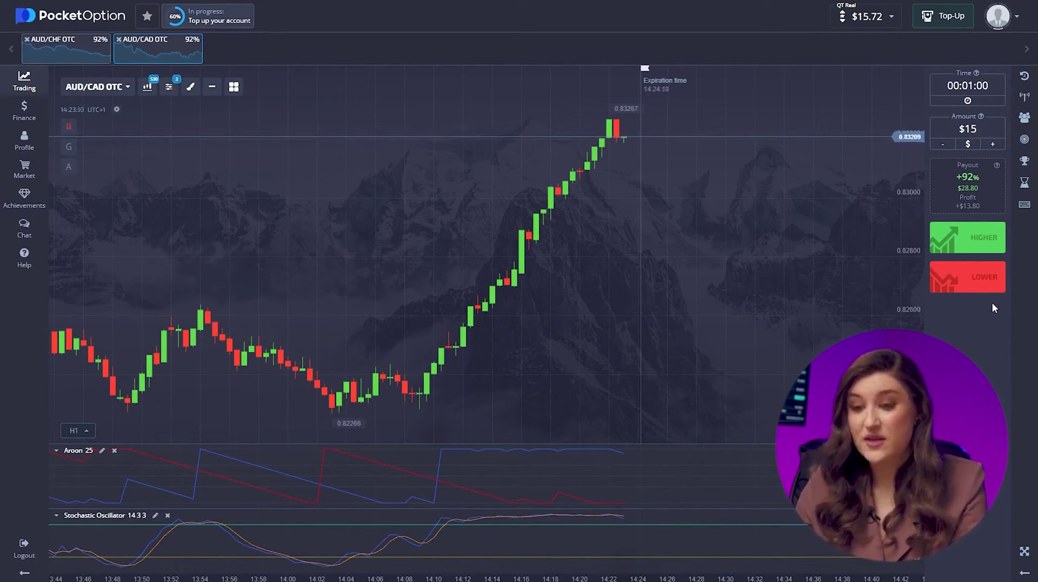
left_click(988, 283)
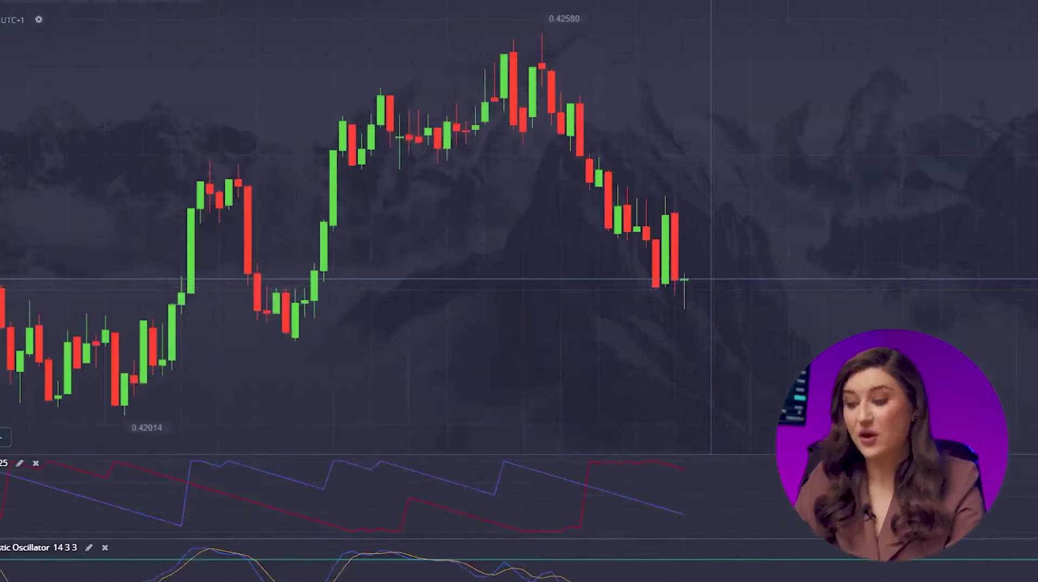
Replace the amount with $29 and place a Higher trade on AUD/CHF OTC
left_click(978, 128)
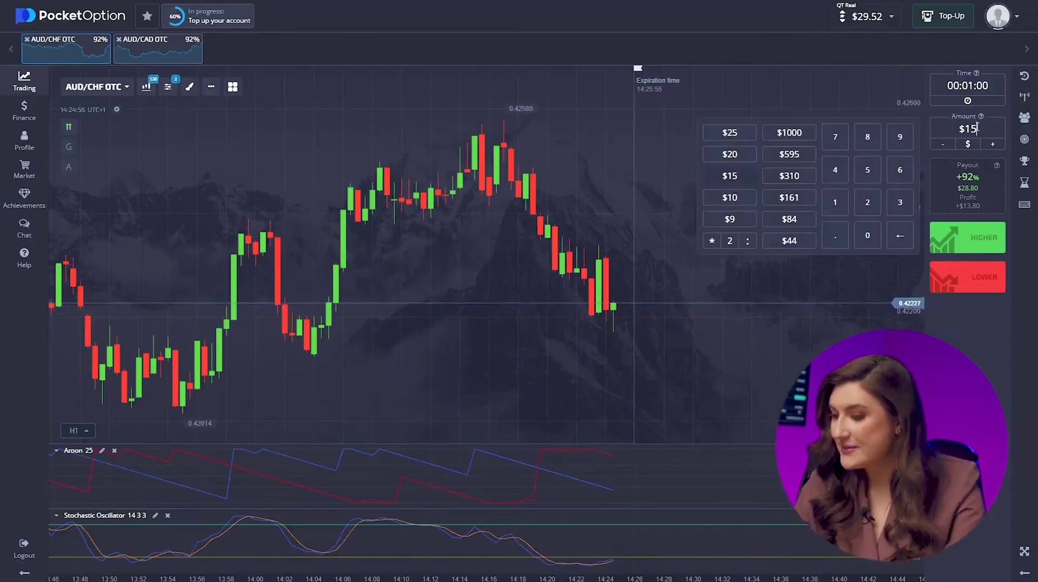
key("BackSpace")
key("BackSpace")
left_click(992, 327)
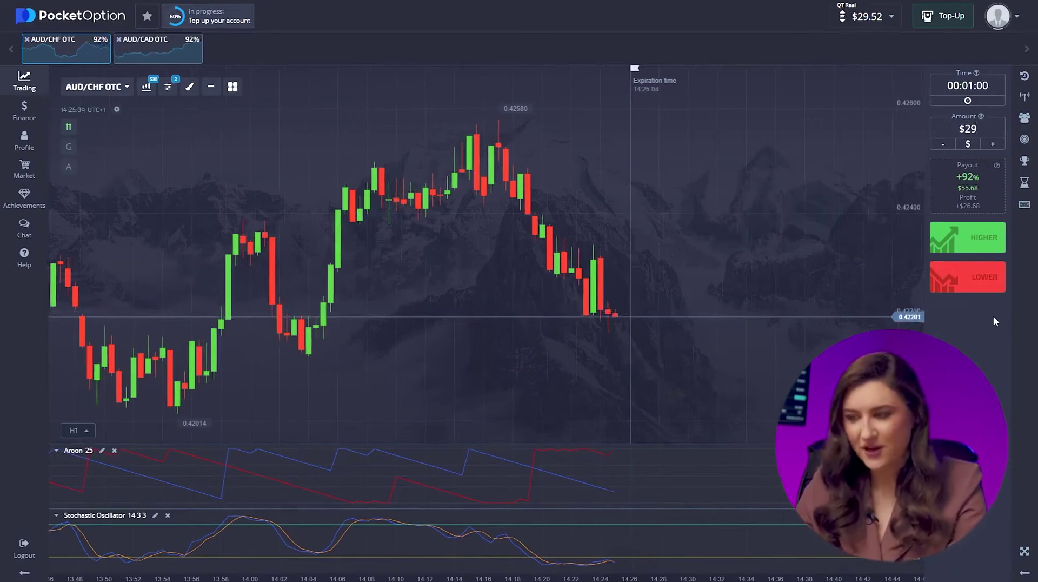
left_click(968, 240)
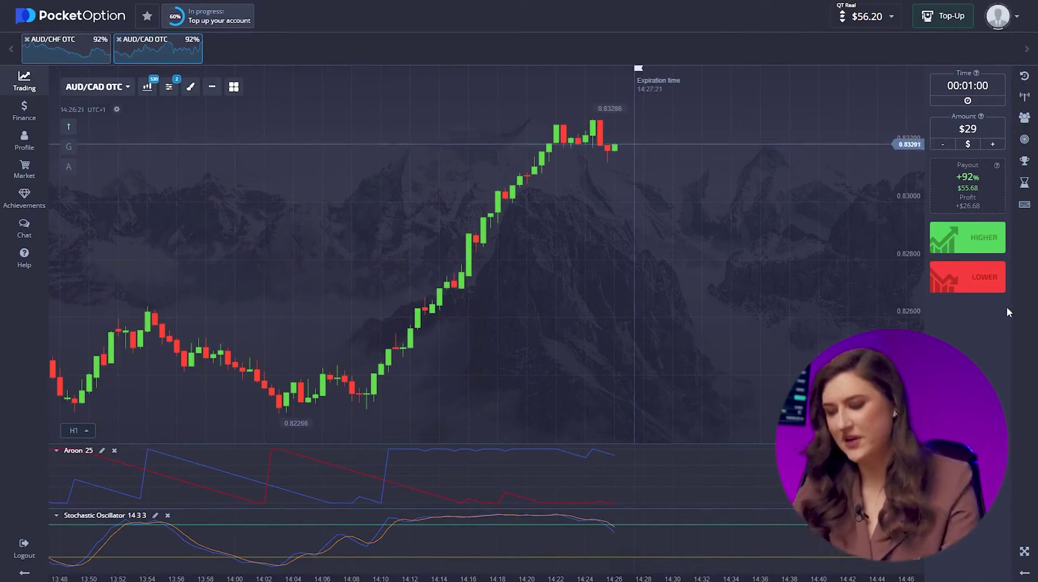
Enter $56 as the trade amount and bet Higher on AUD/CAD OTC
left_click(991, 132)
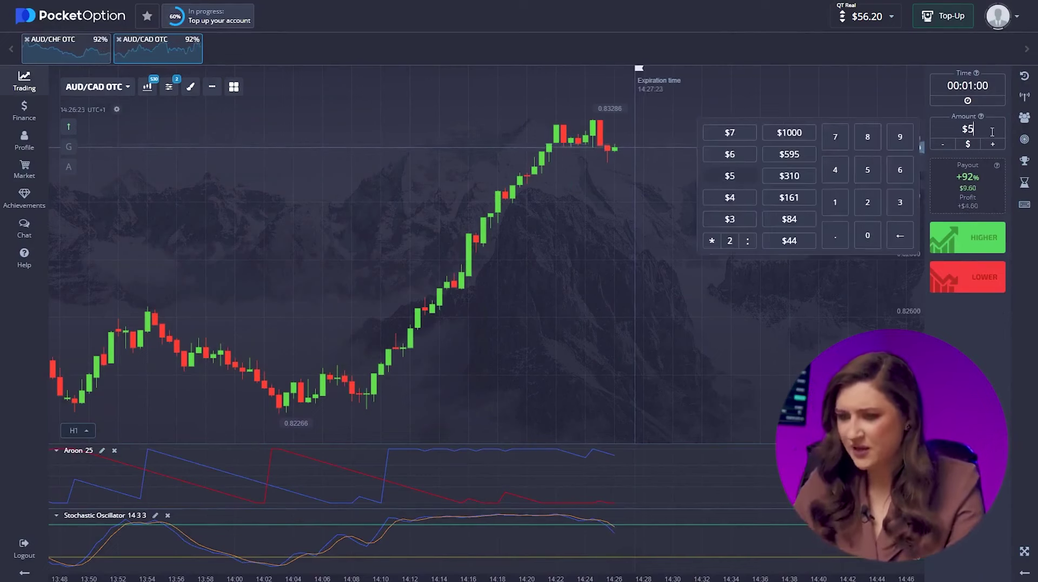
left_click(1000, 384)
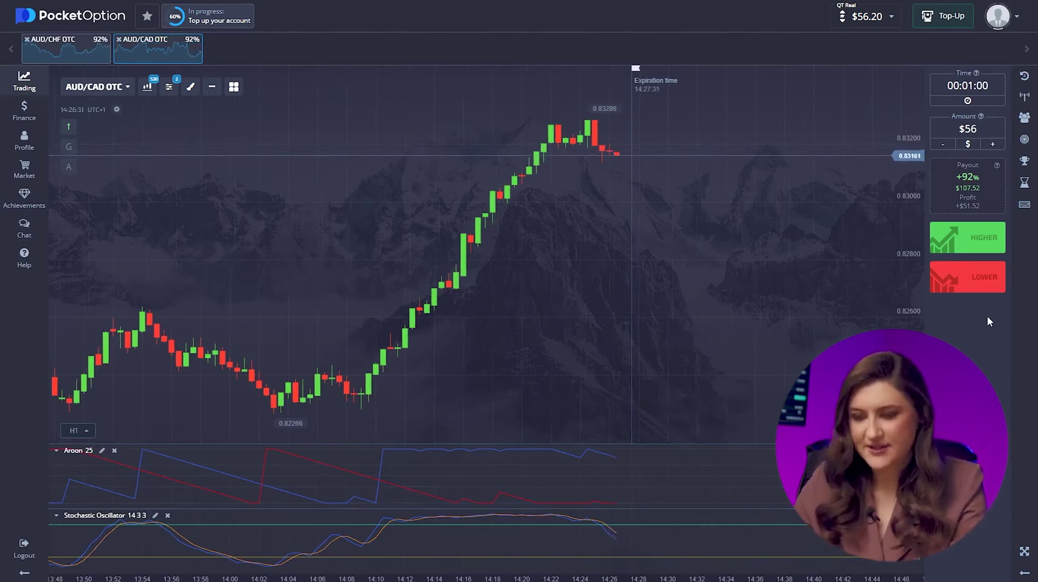
left_click(970, 238)
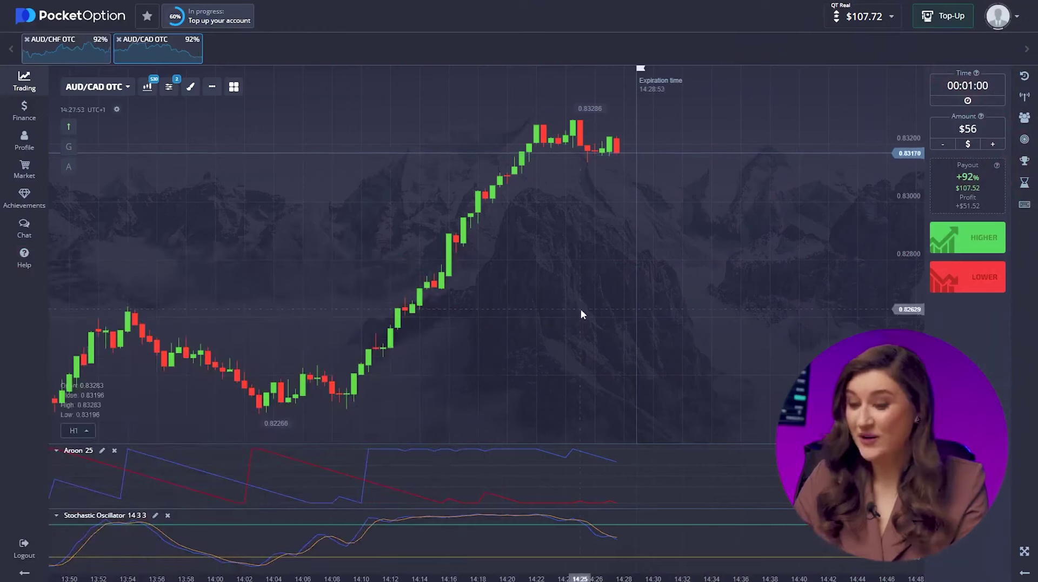
On the AUD/CHF OTC chart, set the amount to $107 and bet Higher
left_click(65, 48)
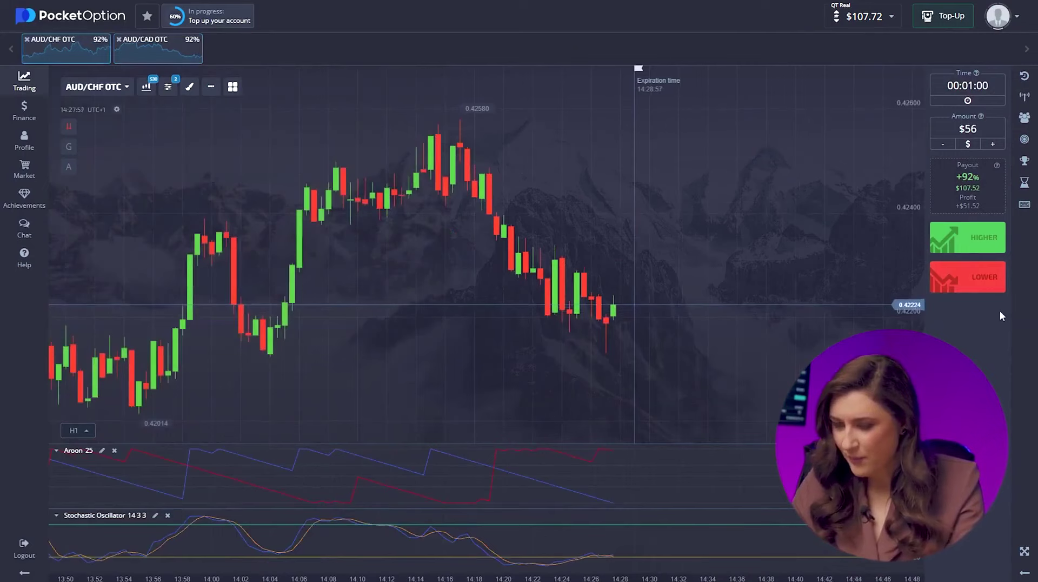
left_click(978, 130)
key("BackSpace")
key("BackSpace")
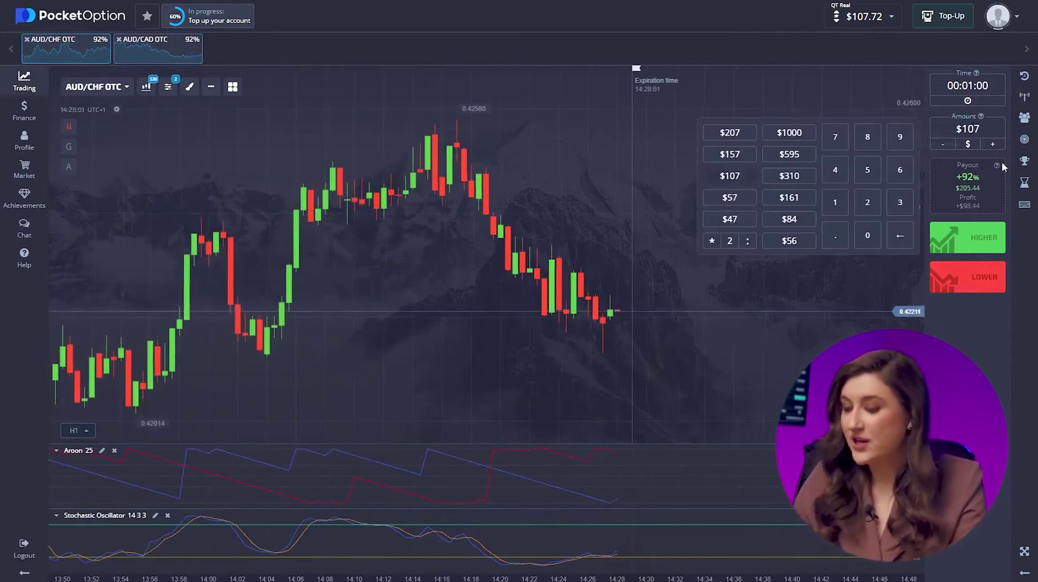
left_click(986, 324)
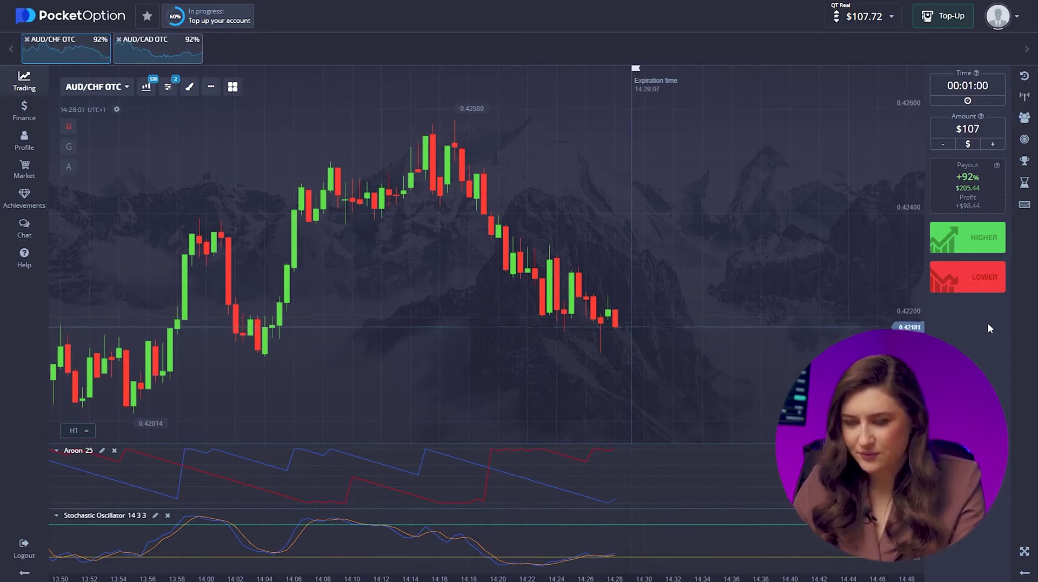
left_click(971, 240)
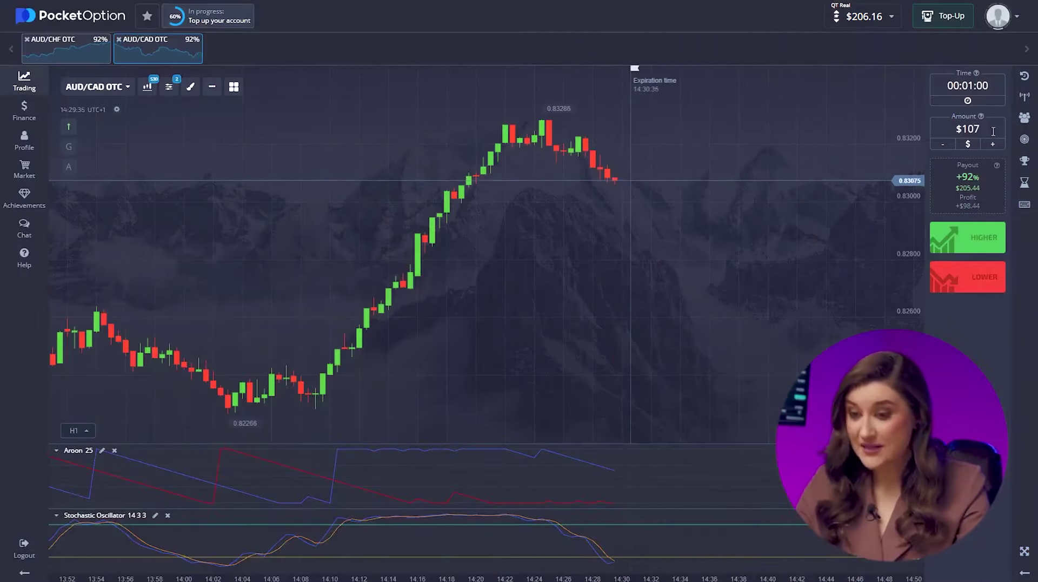
Replace the trade amount with $206 and place a Higher trade on AUD/CAD OTC
left_click(993, 130)
key("BackSpace")
key("BackSpace")
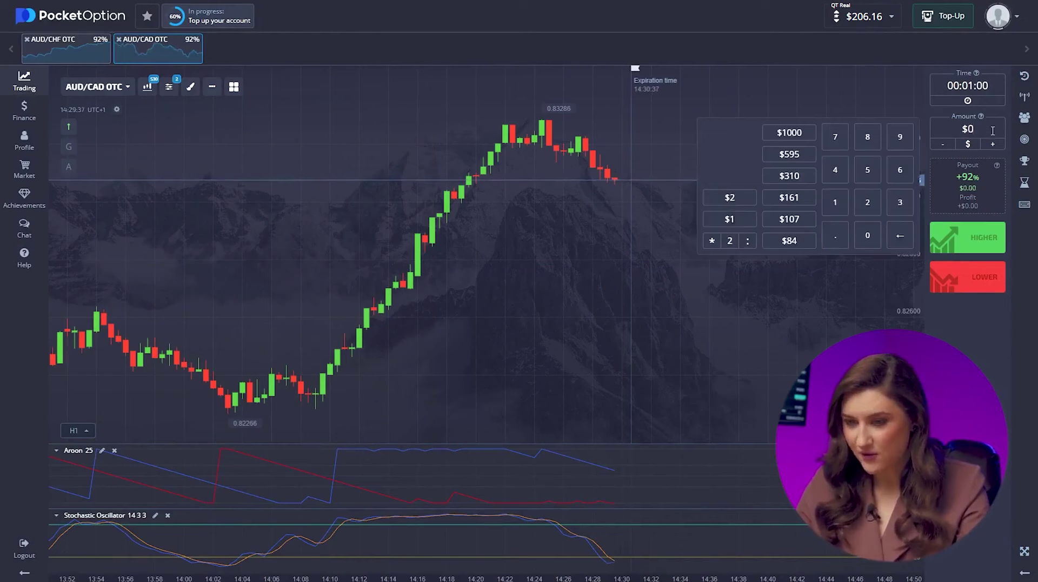
left_click(998, 312)
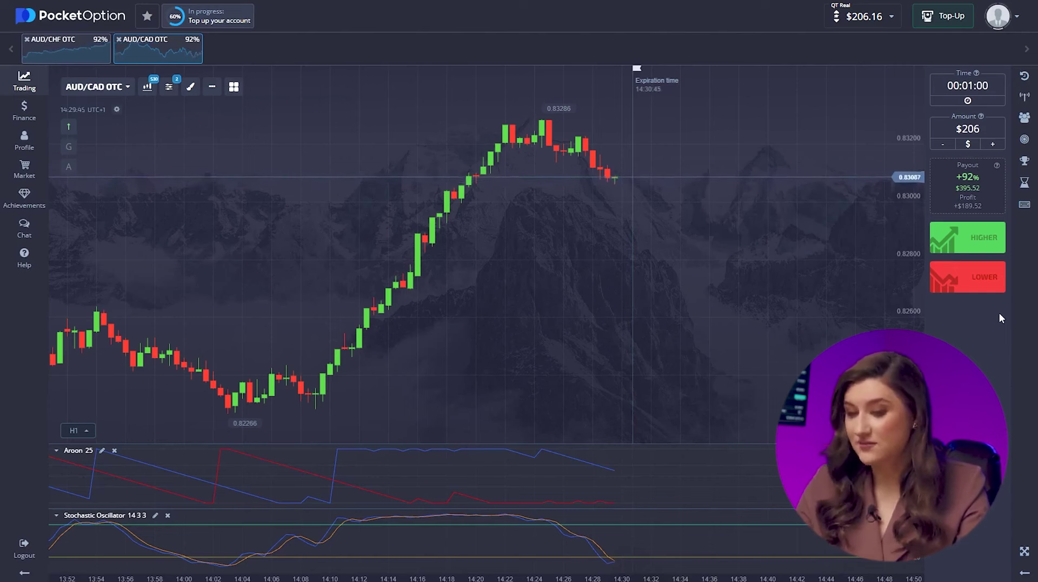
left_click(973, 238)
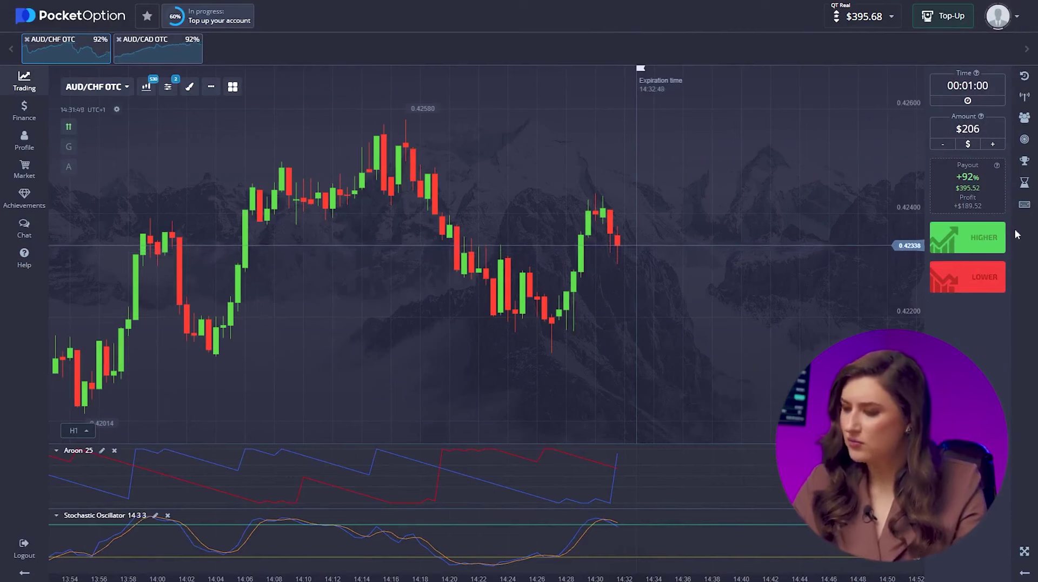
Set the stake to $395 and place a one-minute Lower trade on AUD/CHF OTC
left_click(985, 127)
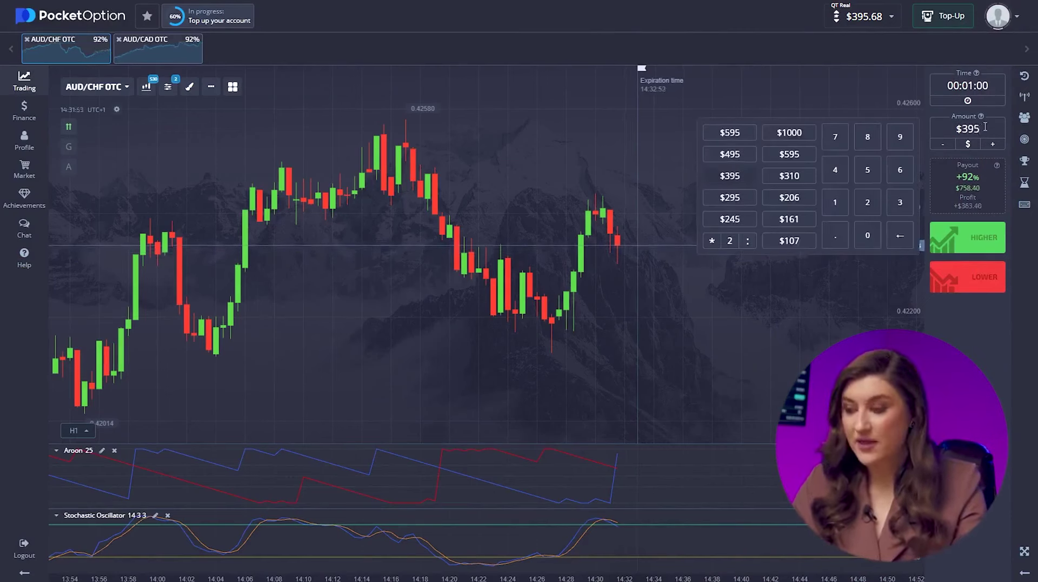
left_click(994, 305)
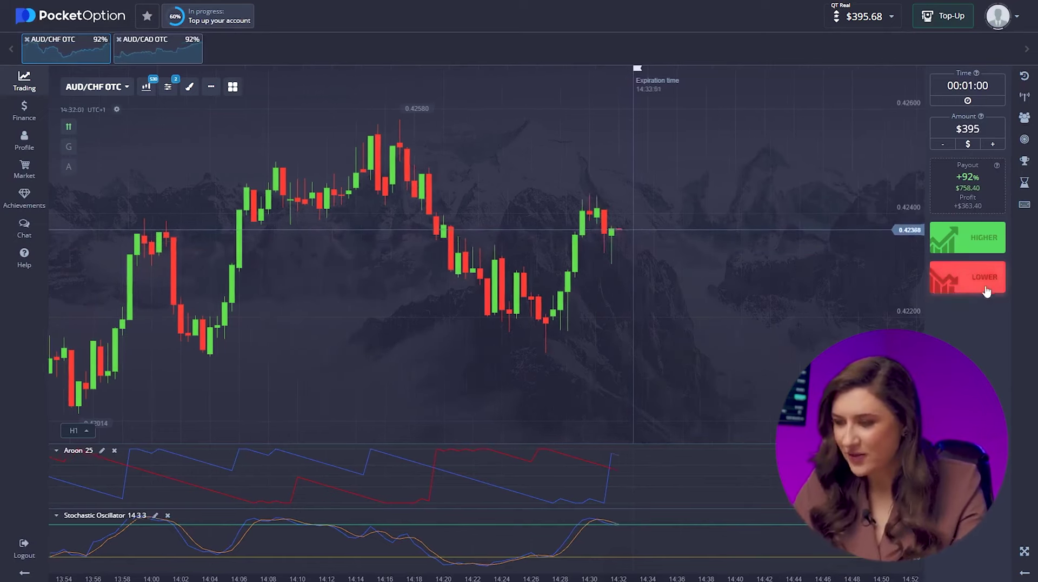
left_click(988, 285)
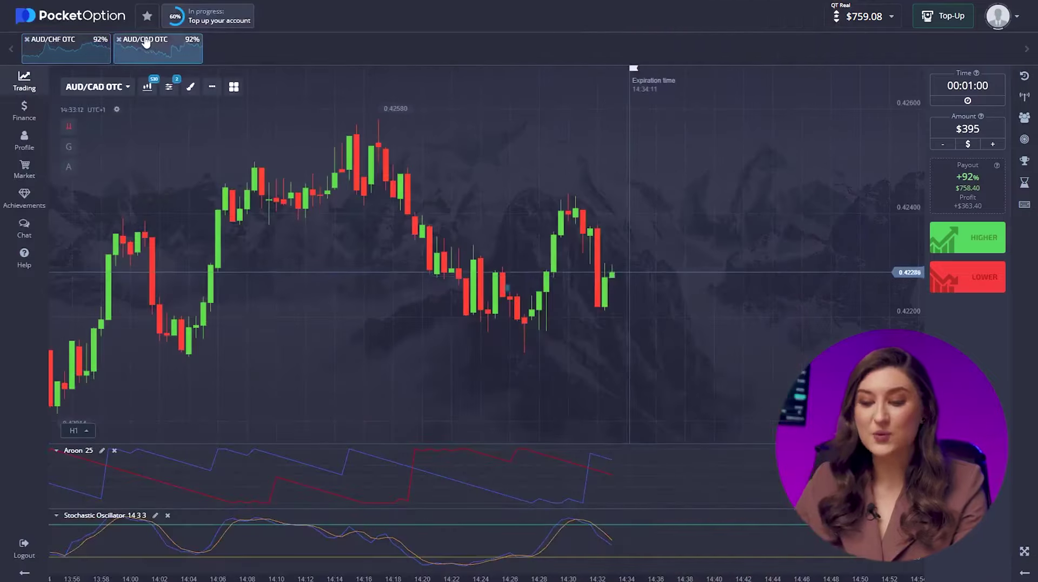
On the AUD/CAD OTC chart, set the stake to $759 and place a Higher trade
left_click(145, 42)
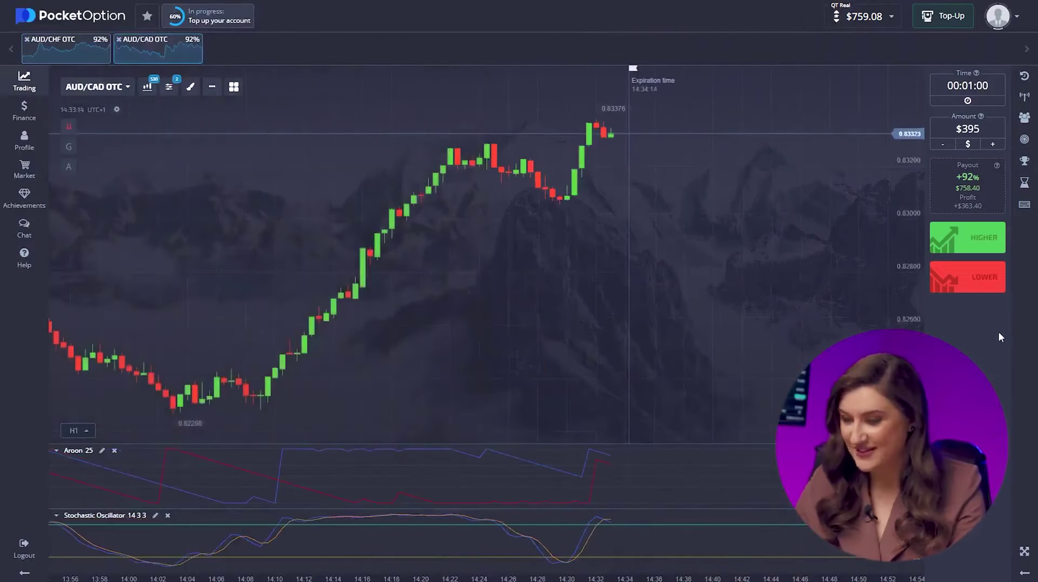
left_click(993, 132)
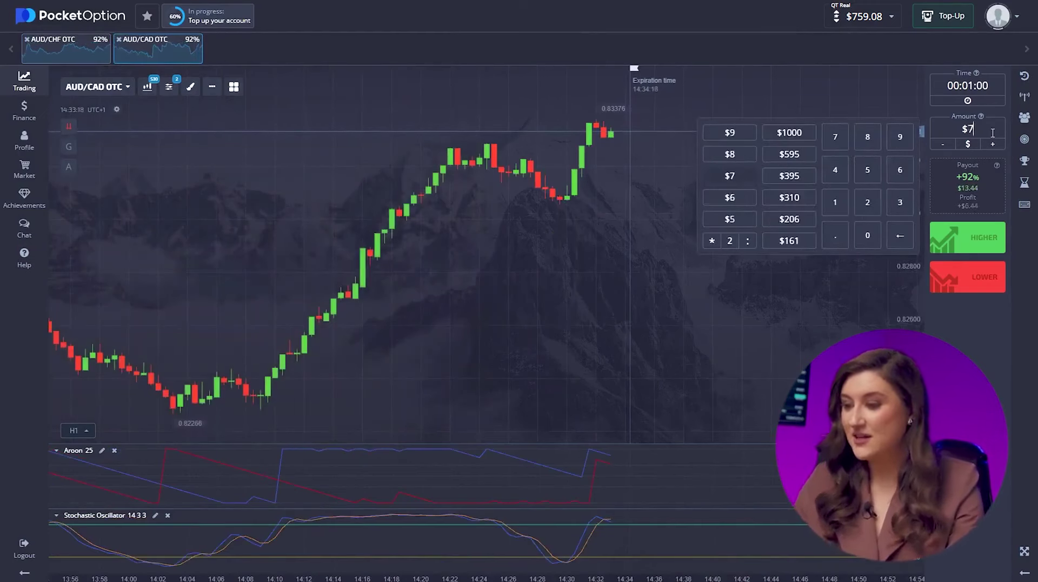
left_click(965, 314)
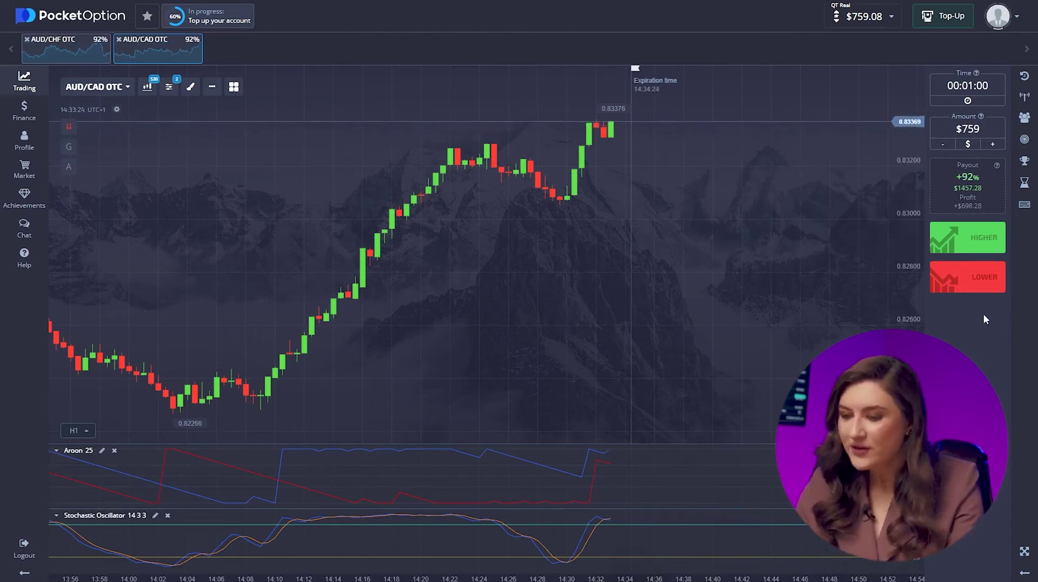
left_click(973, 238)
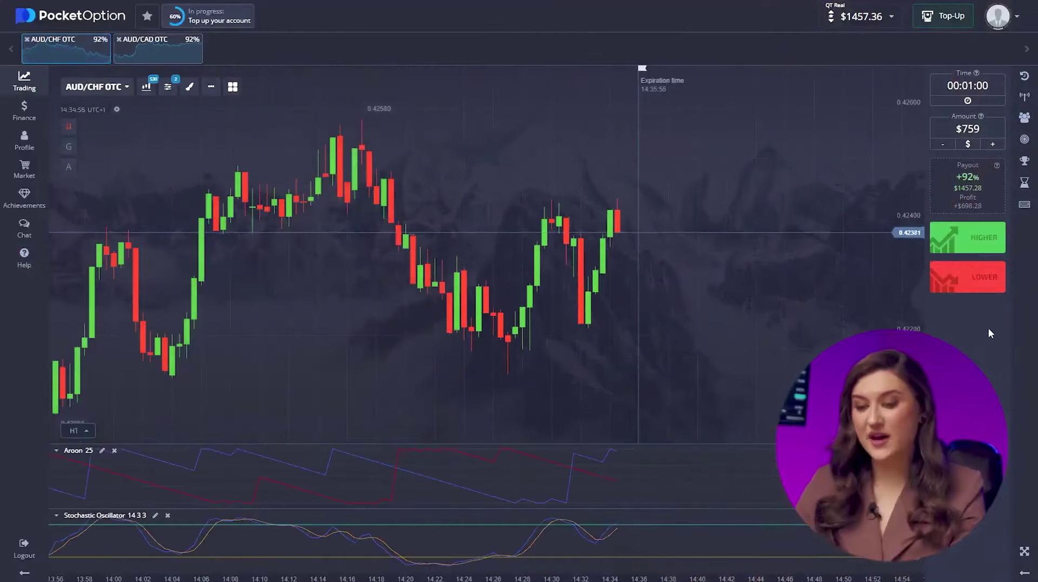
Change the trade amount to $1000, giving a $1920.00 payout at +92%
left_click(990, 128)
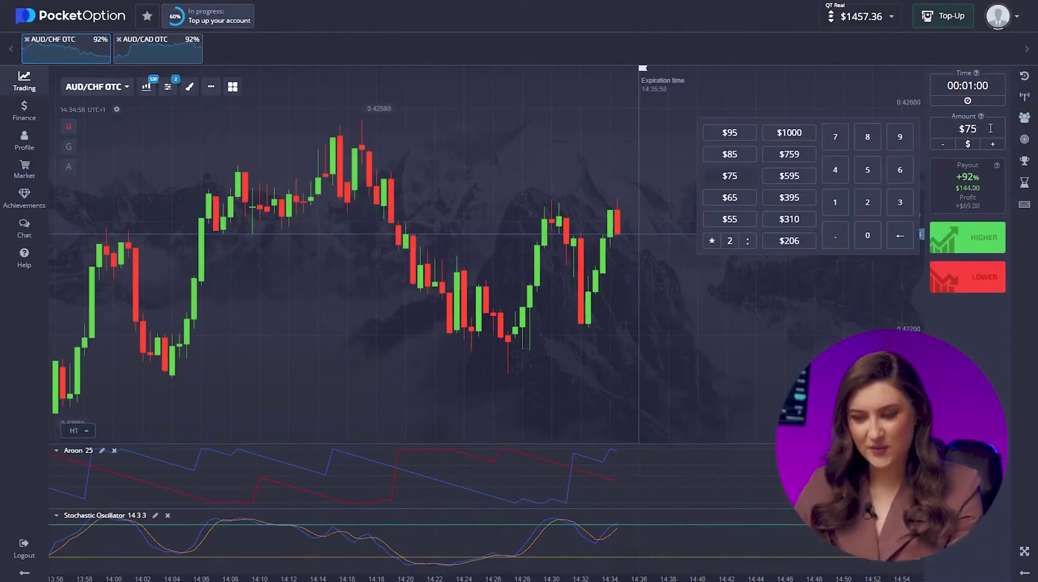
type("1000")
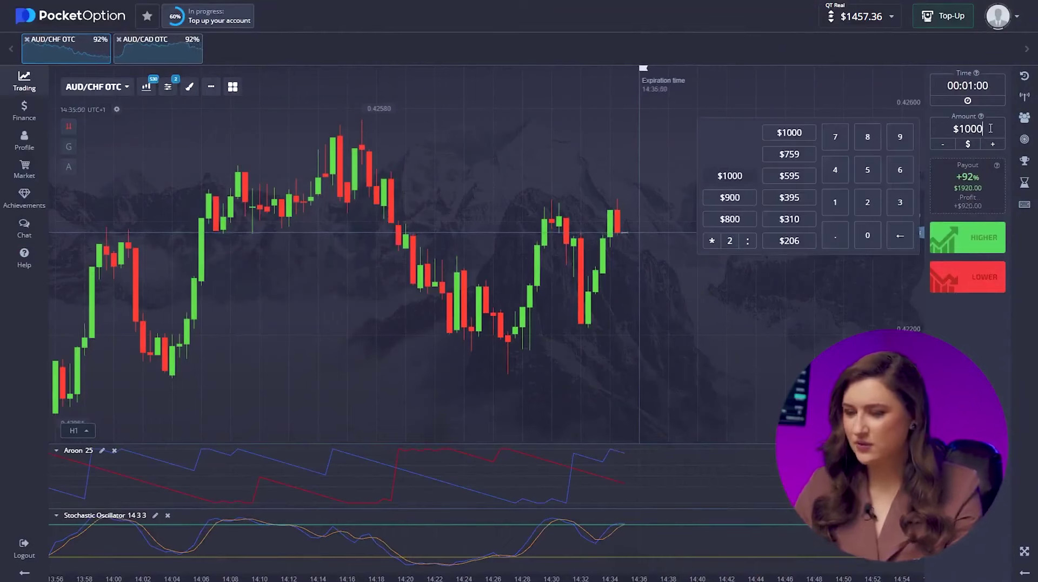
key("Return")
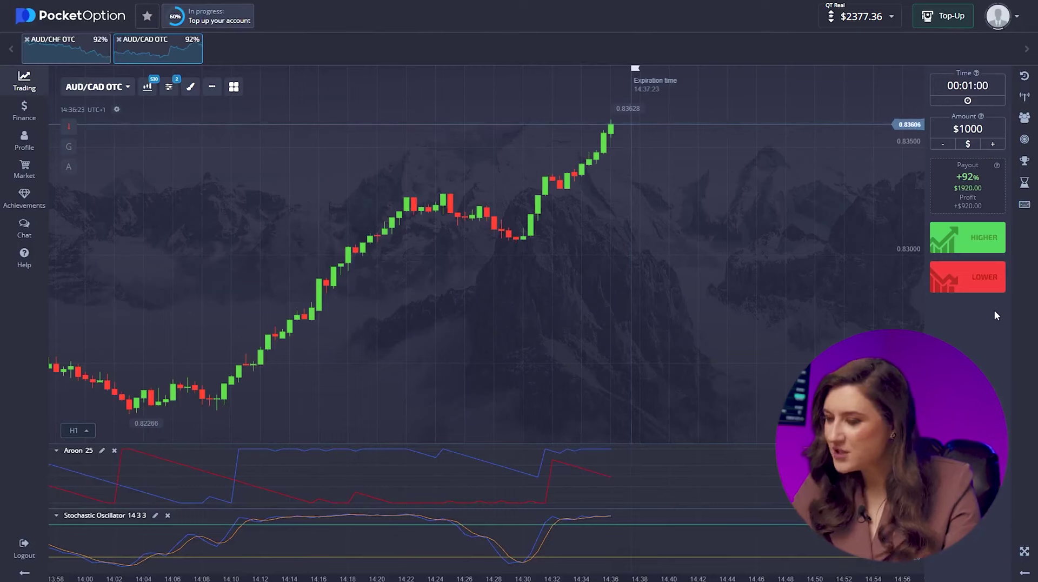
Place a $1000 Higher trade on AUD/CAD OTC, then return to the AUD/CHF OTC chart
left_click(968, 237)
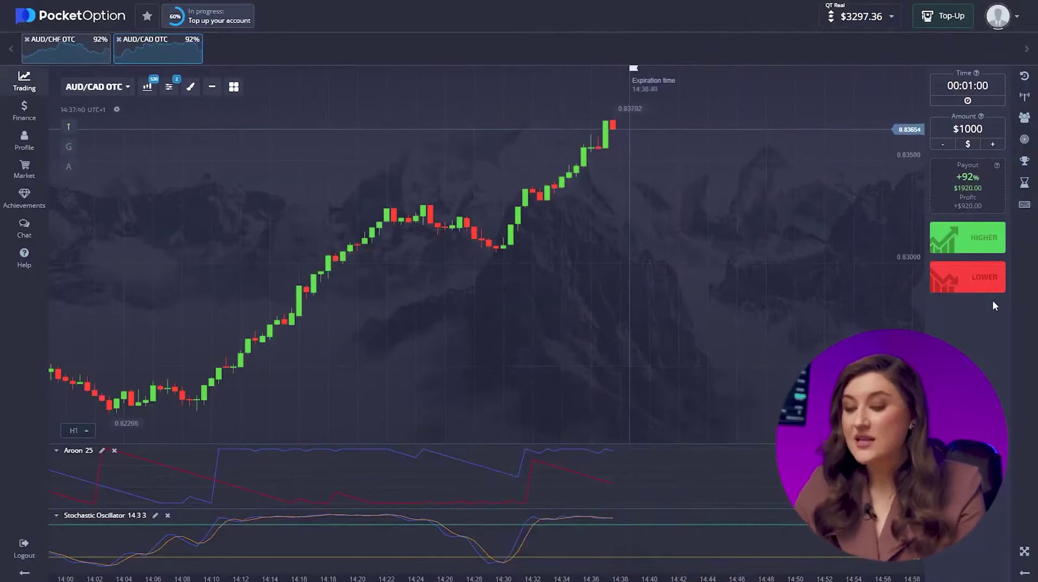
left_click(60, 49)
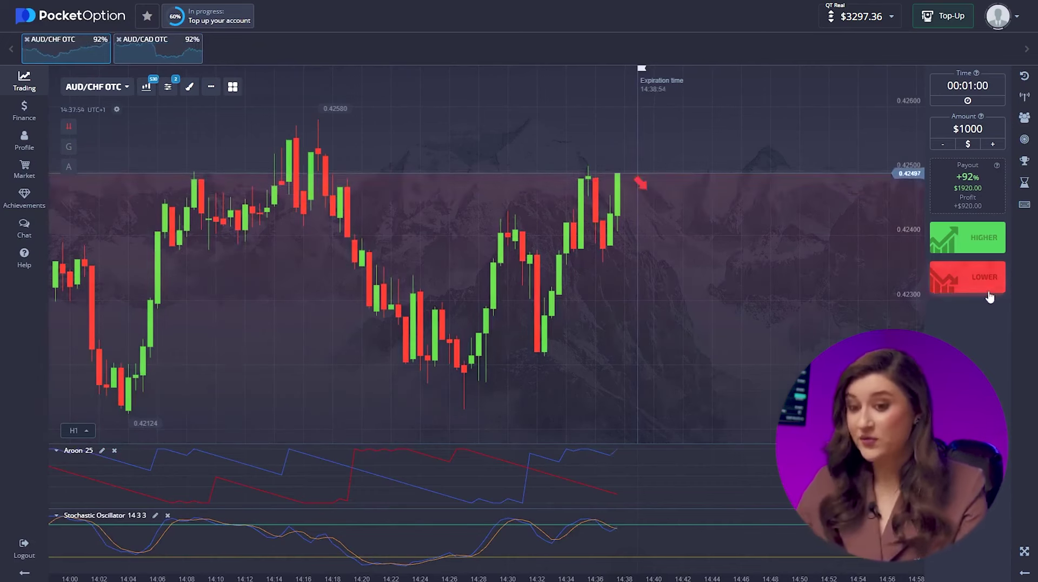
Open two back-to-back $1000 Lower trades on AUD/CHF OTC
left_click(993, 294)
left_click(993, 294)
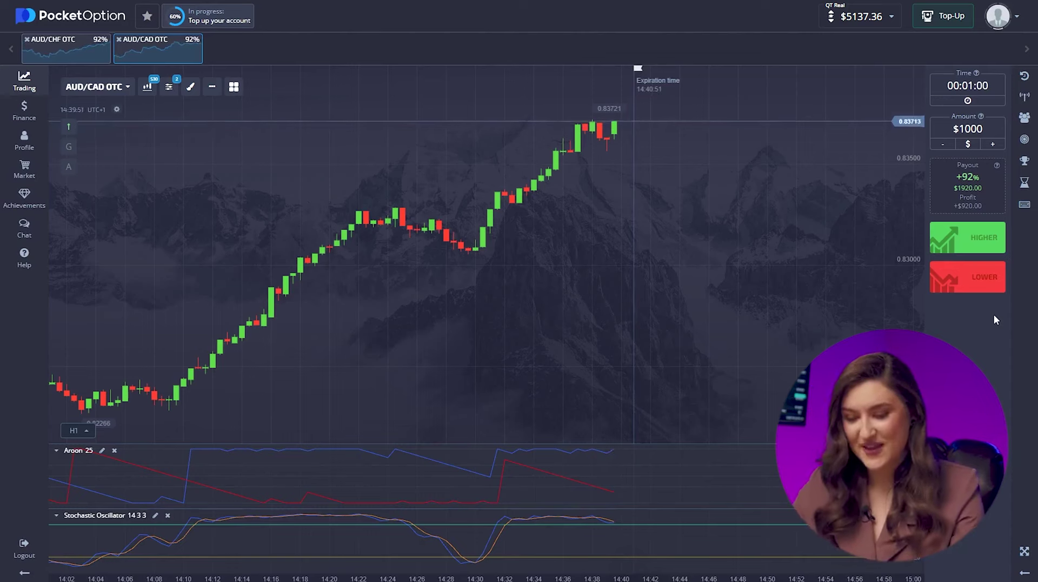
Open two back-to-back $1000 Higher trades on AUD/CAD OTC, leaving $3137.36 available
left_click(952, 238)
left_click(953, 237)
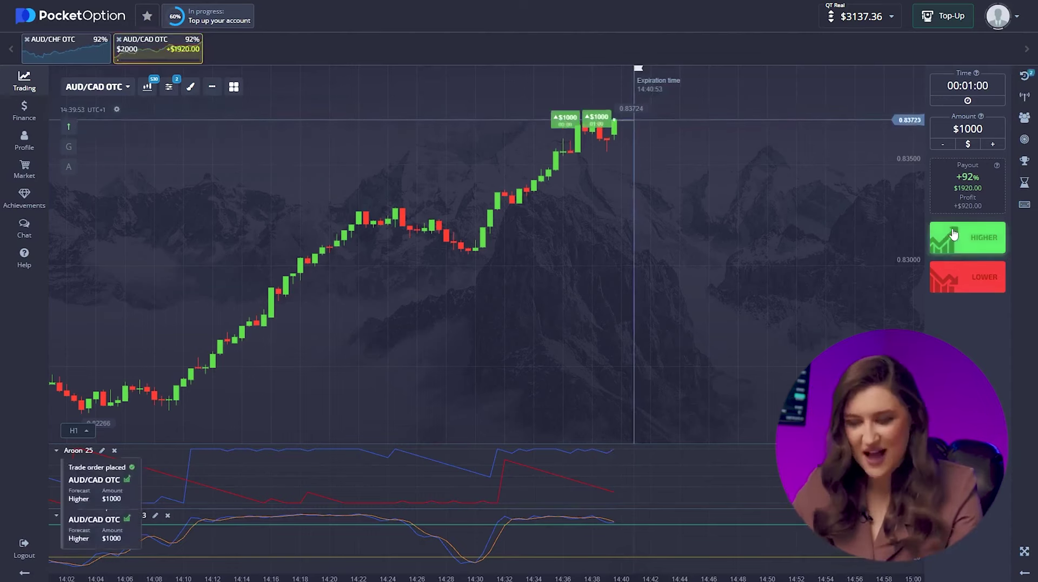